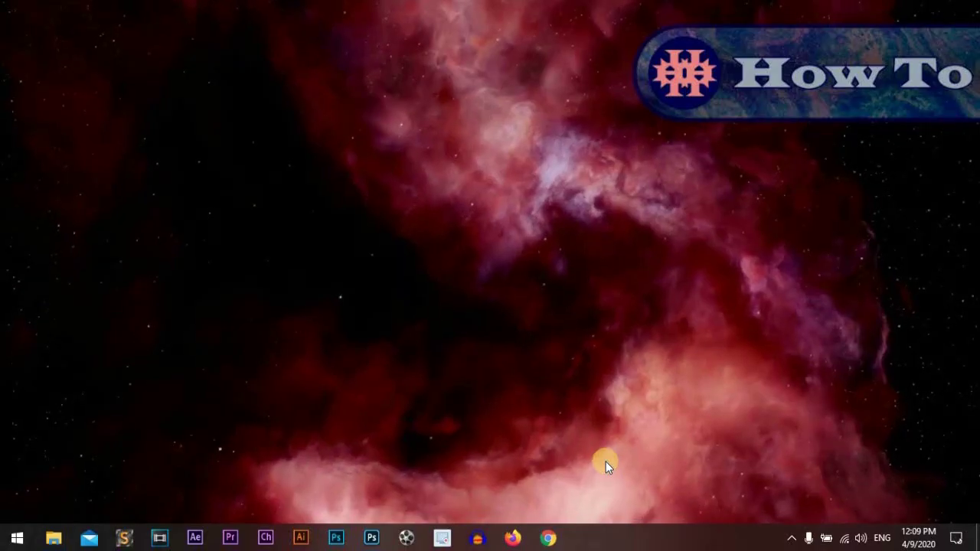
Launch Photoshop and create a 1280×720 px, 300 ppi document with a transparent background
{"action": "left_click", "coordinate": [373, 536]}
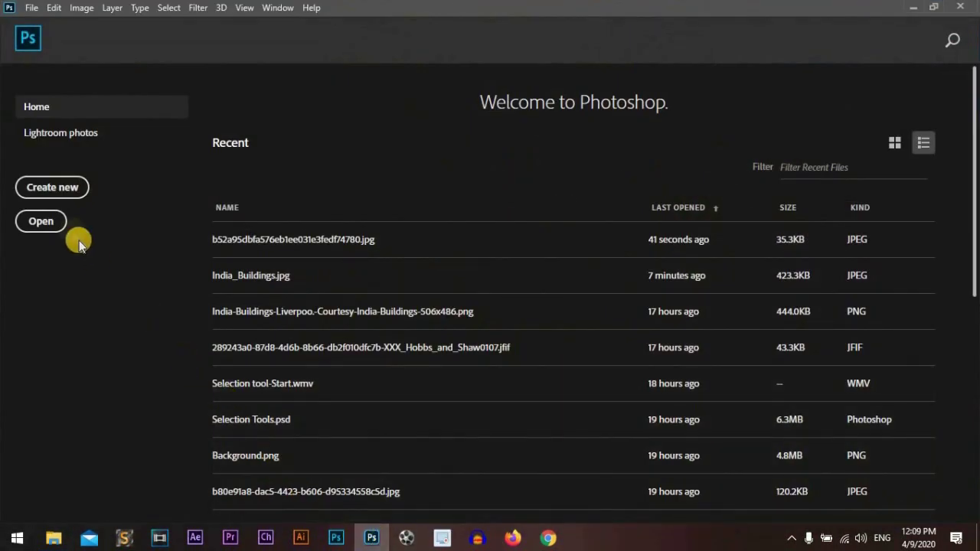
{"action": "left_click", "coordinate": [63, 191]}
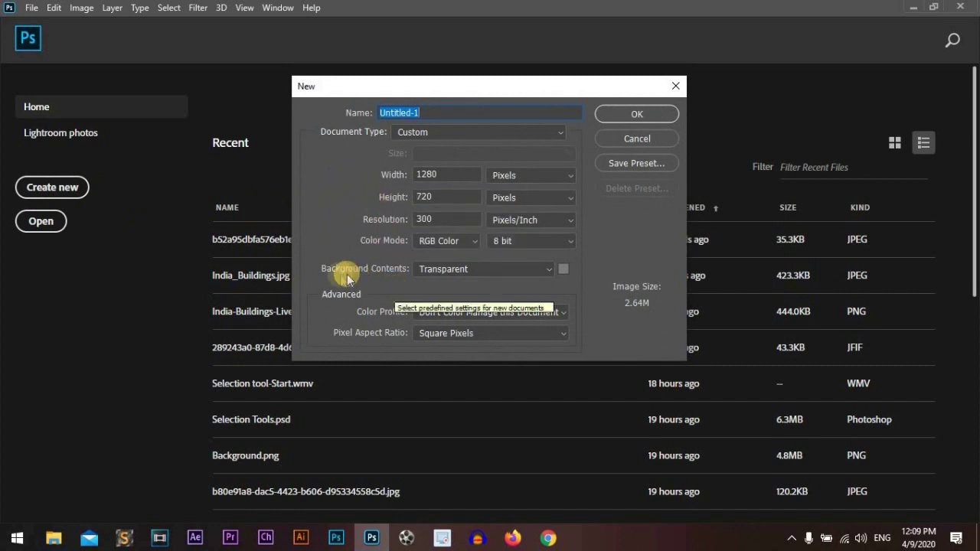
{"action": "left_click", "coordinate": [636, 112]}
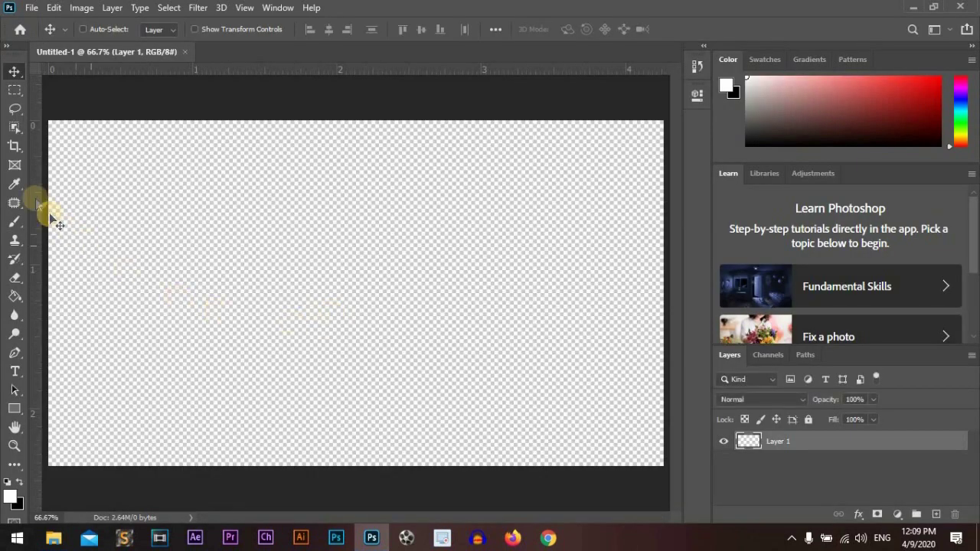
Select the standard Crop Tool and bring up File Explorer on the Pictures folder
{"action": "left_click", "coordinate": [15, 148]}
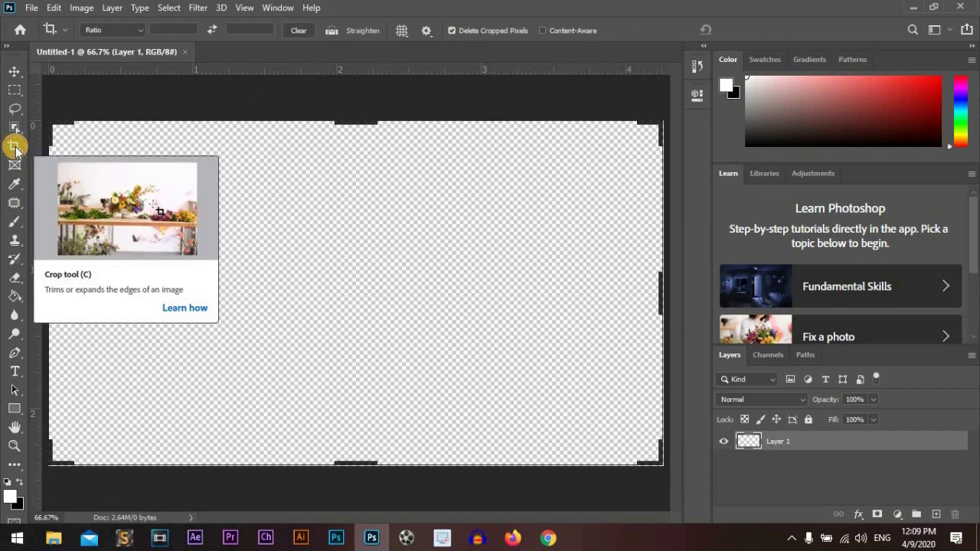
{"action": "right_click", "coordinate": [15, 149]}
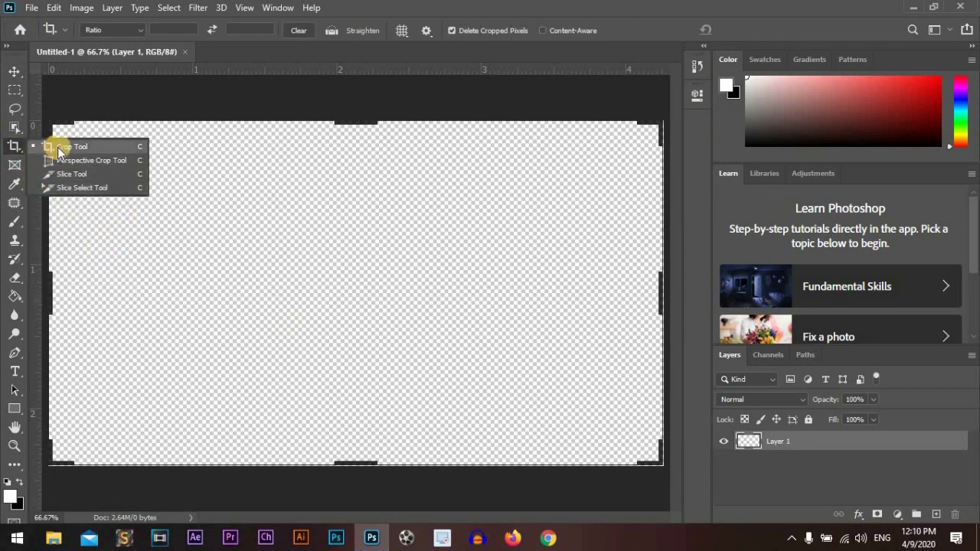
{"action": "left_click", "coordinate": [58, 147]}
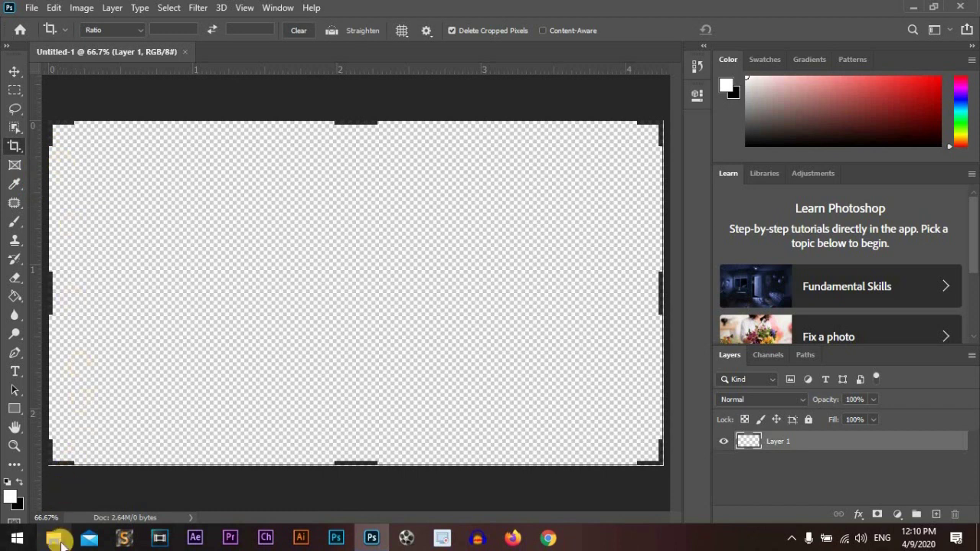
{"action": "left_click", "coordinate": [54, 538]}
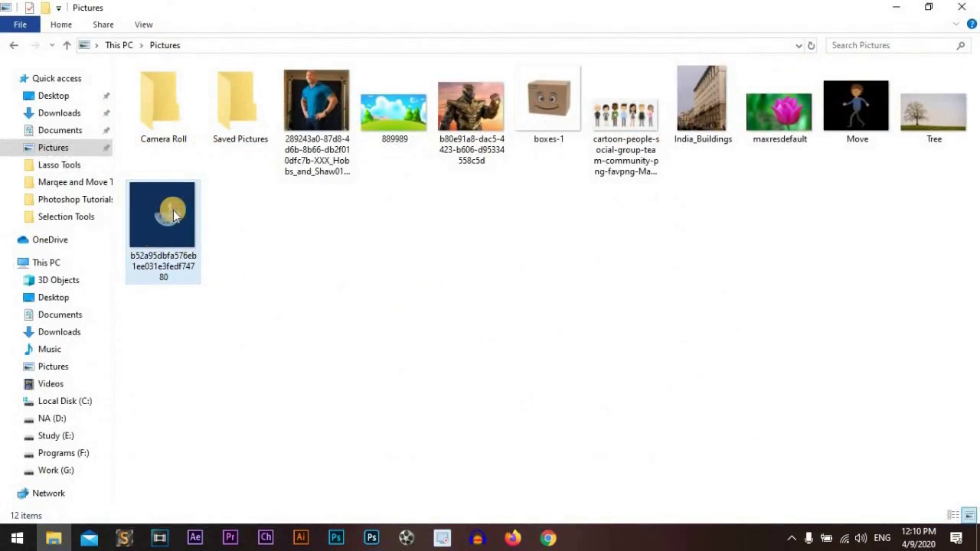
Drag the astronaut-on-the-moon JPG from Pictures onto Photoshop to open it
{"action": "left_click_drag", "start_coordinate": [173, 210], "coordinate": [249, 51]}
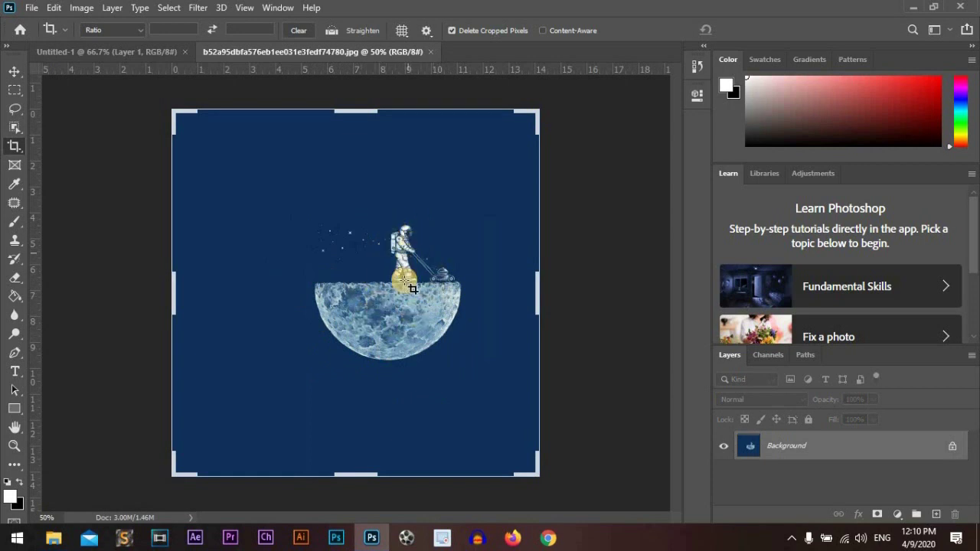
Crop the astronaut image tightly around the figure and half-moon from all four sides
{"action": "left_click_drag", "start_coordinate": [176, 296], "coordinate": [248, 316]}
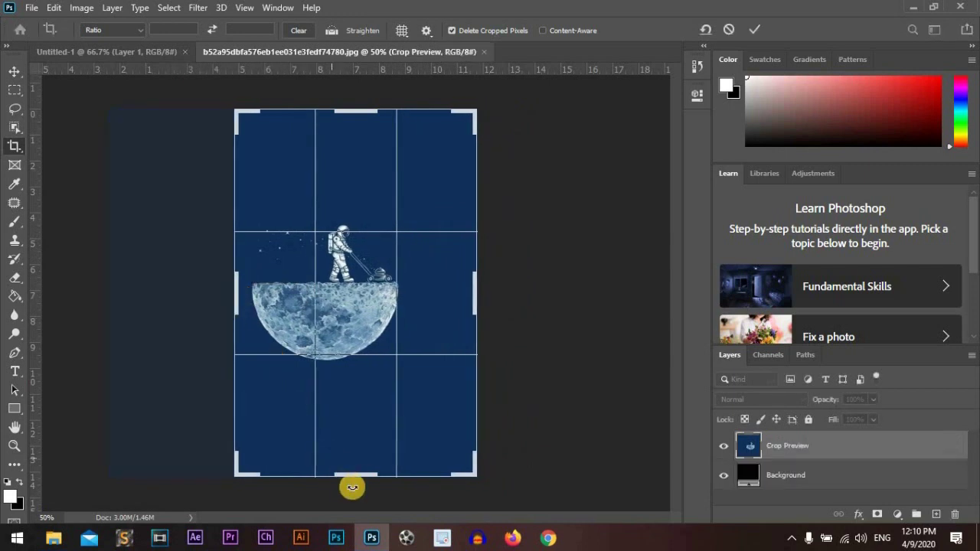
{"action": "left_click_drag", "start_coordinate": [357, 481], "coordinate": [344, 425]}
{"action": "left_click_drag", "start_coordinate": [474, 299], "coordinate": [440, 298]}
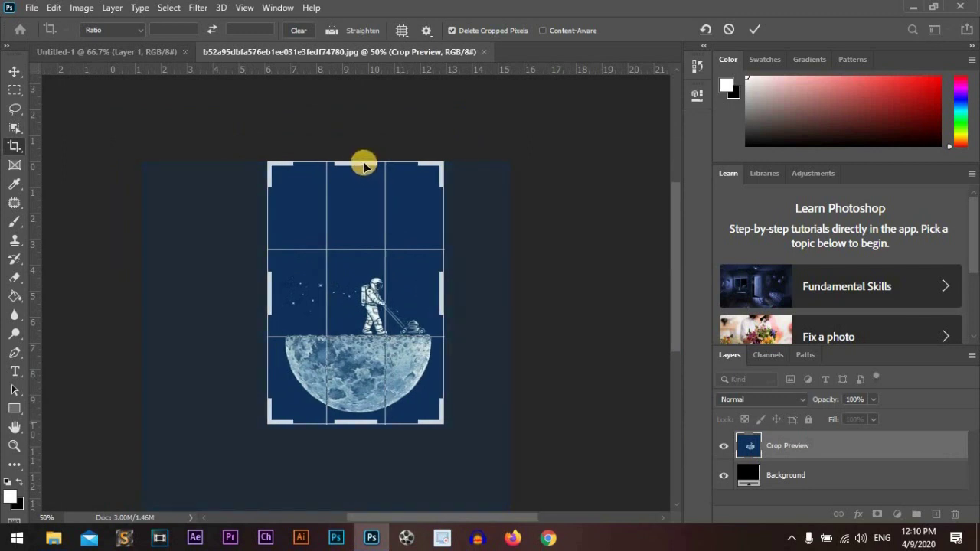
{"action": "left_click_drag", "start_coordinate": [361, 161], "coordinate": [358, 209]}
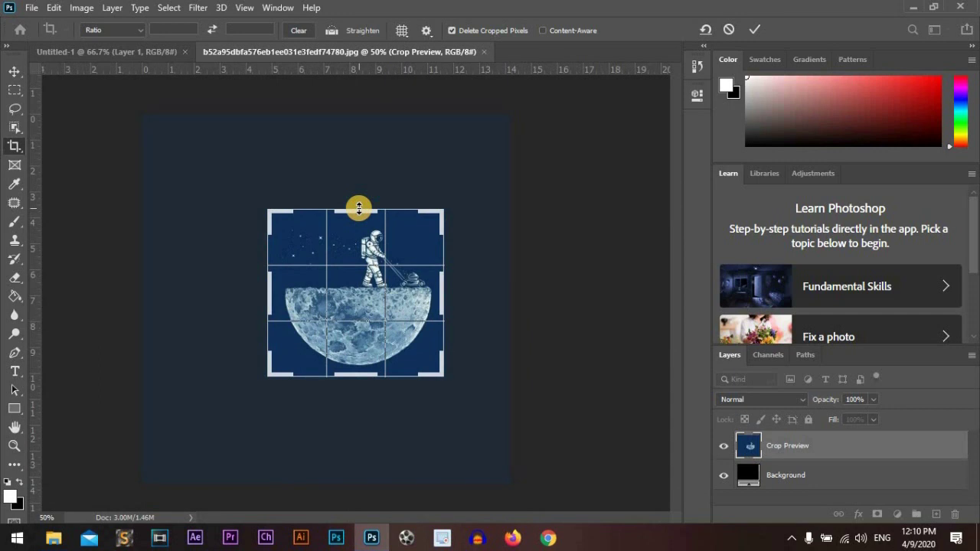
{"action": "key", "text": "Return"}
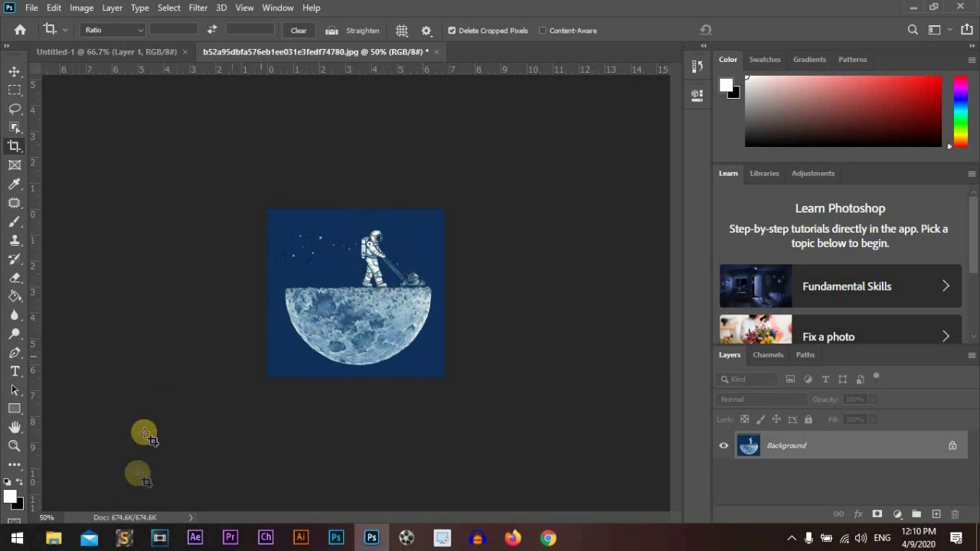
Select the Perspective Crop Tool on Untitled-1 and bring up File Explorer
{"action": "left_click", "coordinate": [84, 51]}
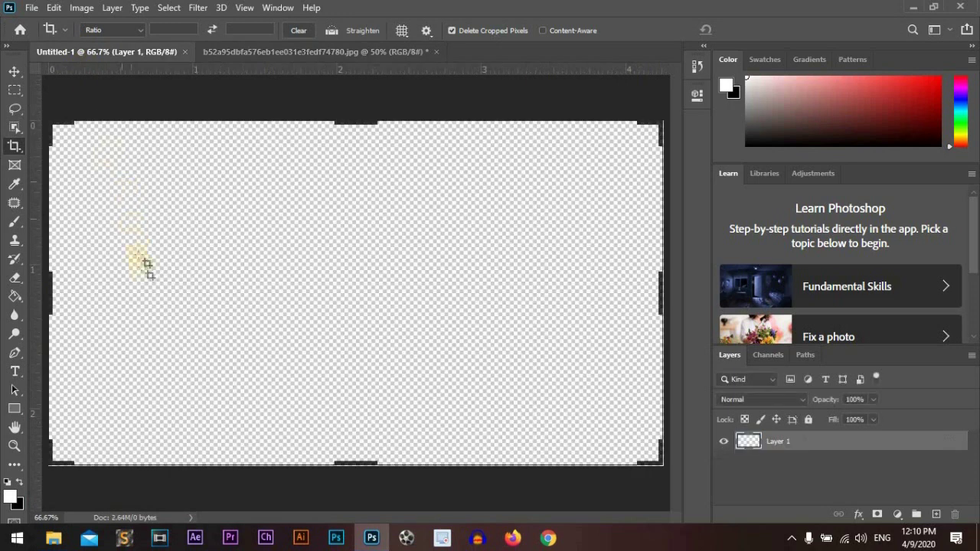
{"action": "right_click", "coordinate": [14, 147]}
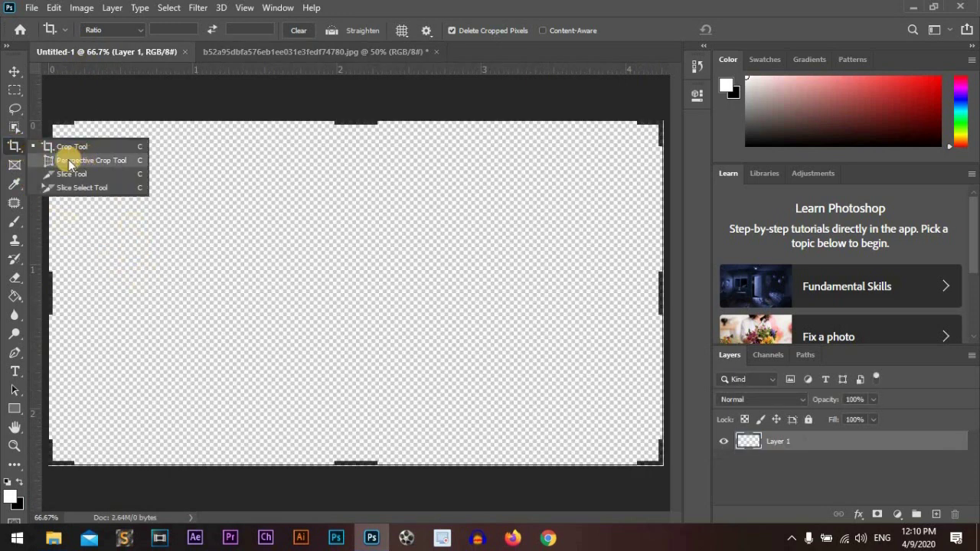
{"action": "left_click", "coordinate": [95, 160]}
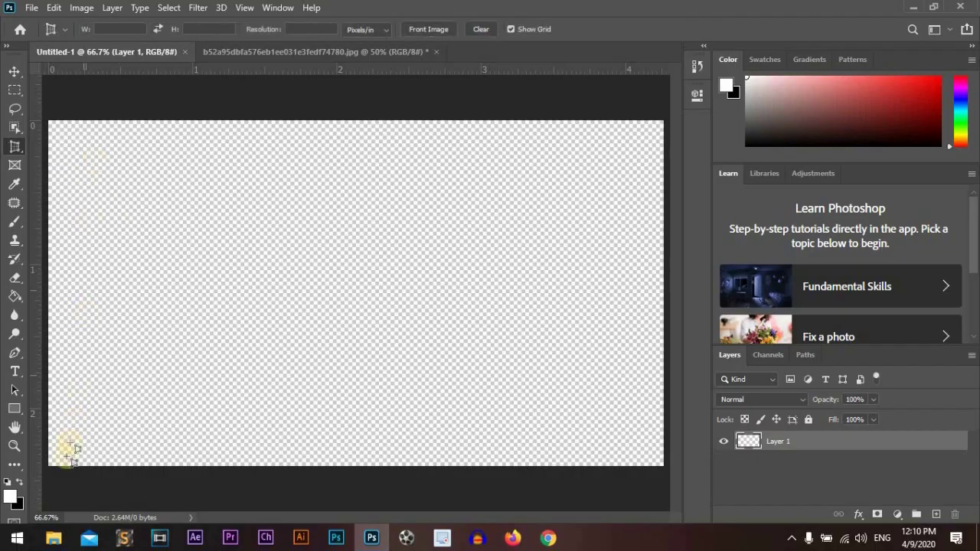
{"action": "left_click", "coordinate": [54, 540]}
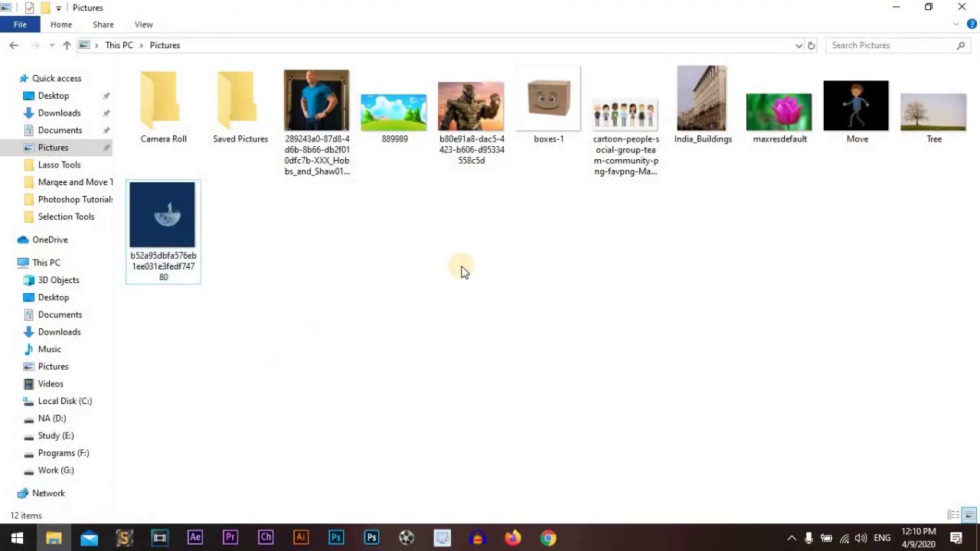
Drag India_Buildings from Pictures onto Photoshop to open it
{"action": "left_click_drag", "start_coordinate": [687, 142], "coordinate": [507, 245]}
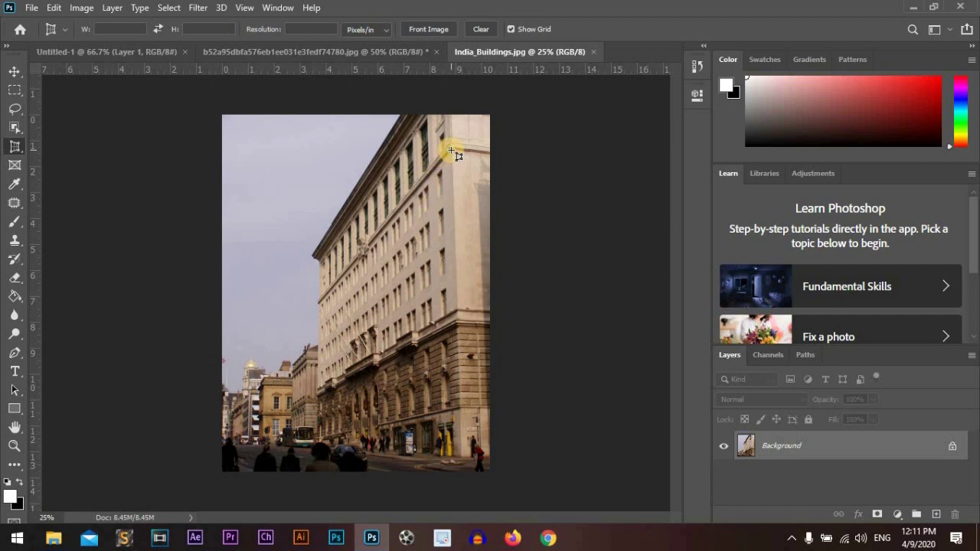
Mark the four corners of the tilted facade and apply the perspective crop
{"action": "left_click", "coordinate": [451, 150]}
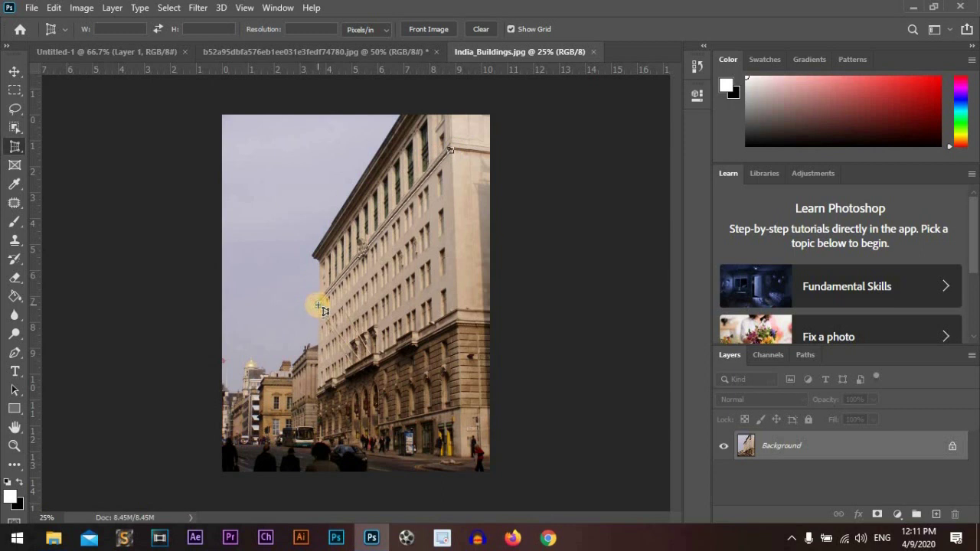
{"action": "left_click", "coordinate": [318, 306]}
{"action": "left_click", "coordinate": [317, 387]}
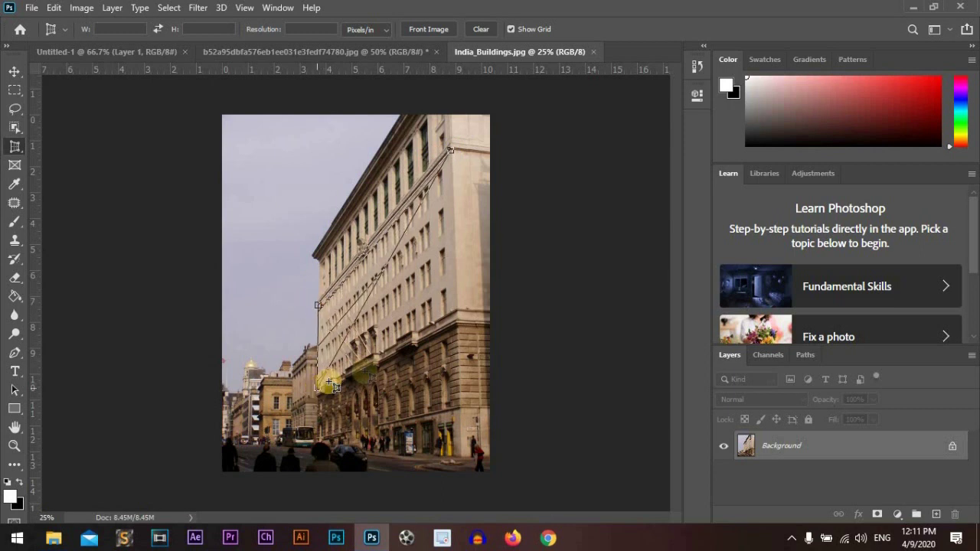
{"action": "left_click", "coordinate": [460, 308]}
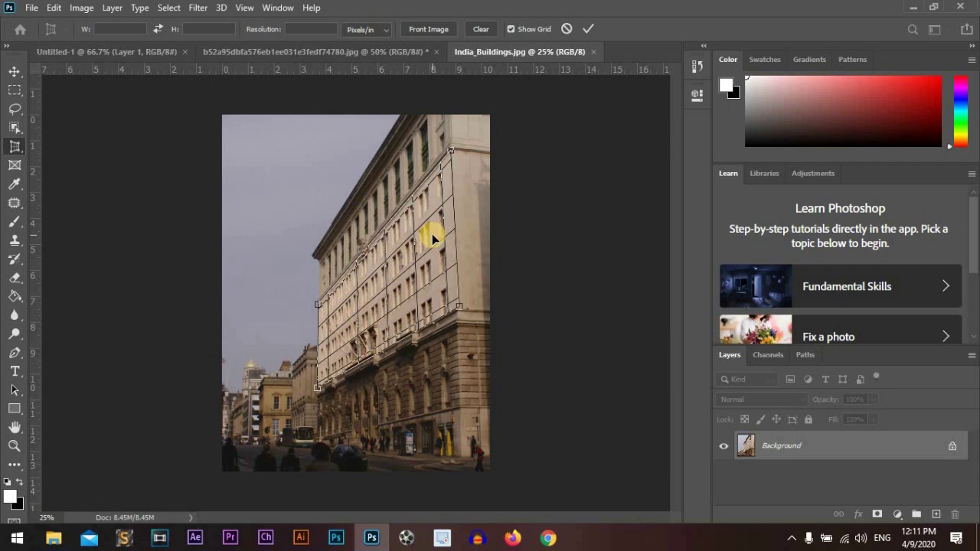
{"action": "key", "text": "Return"}
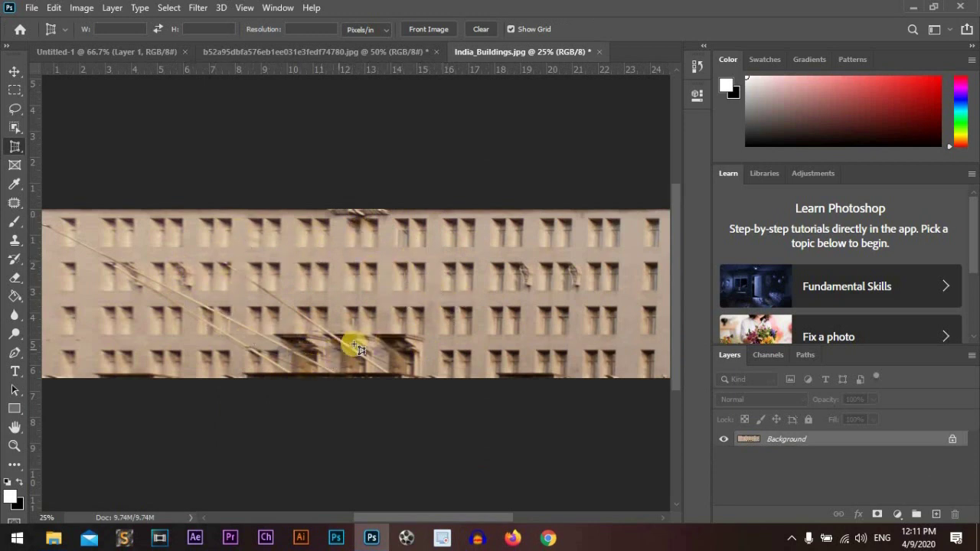
{"action": "left_click", "coordinate": [698, 67]}
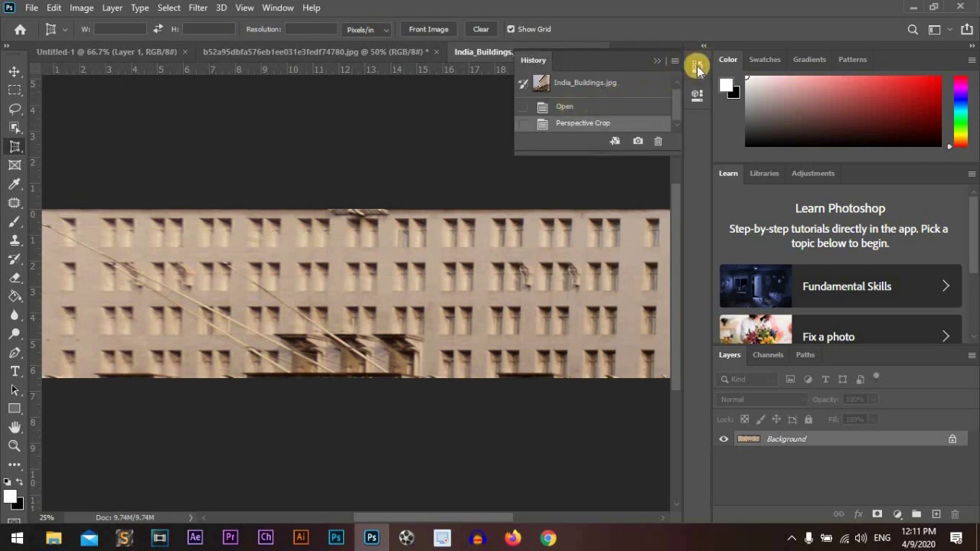
{"action": "left_click", "coordinate": [566, 108]}
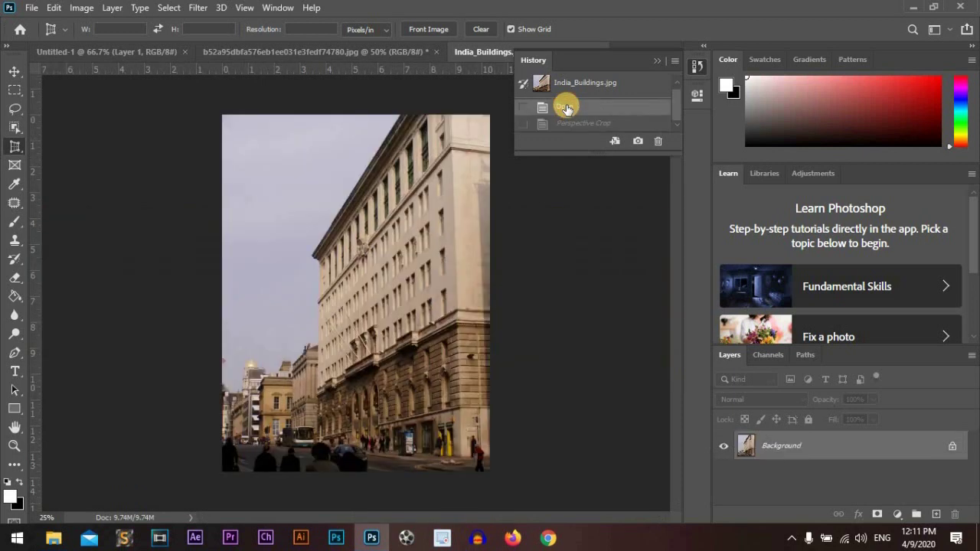
{"action": "left_click", "coordinate": [569, 124]}
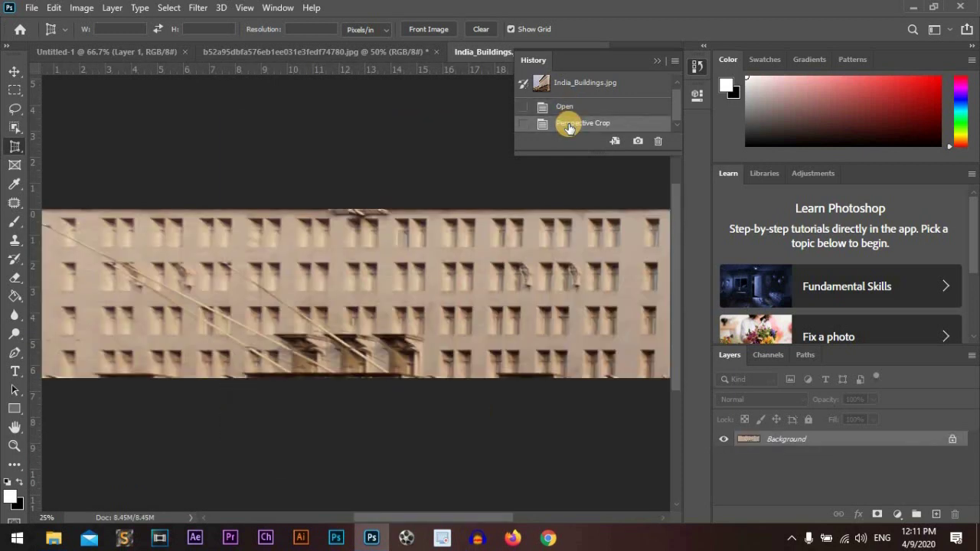
{"action": "left_click", "coordinate": [567, 108]}
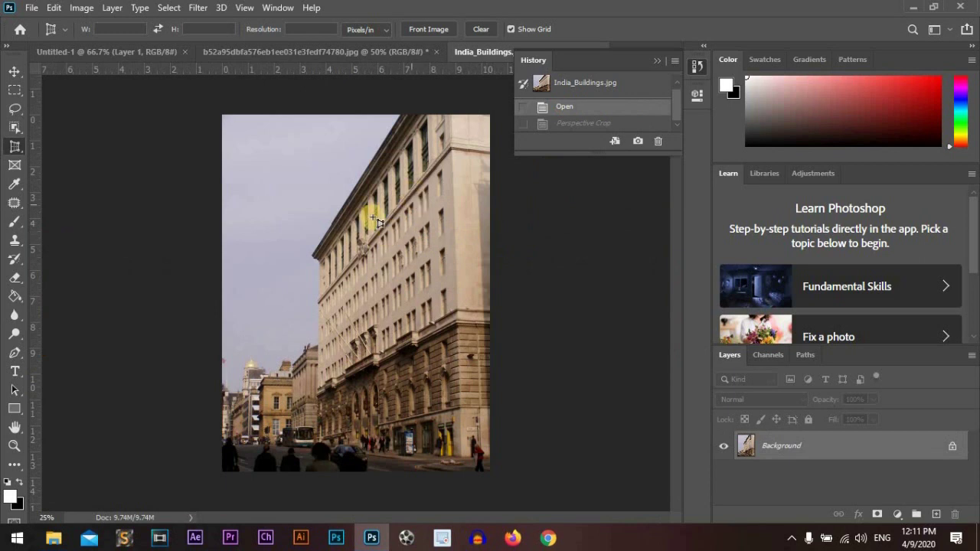
{"action": "left_click", "coordinate": [574, 124]}
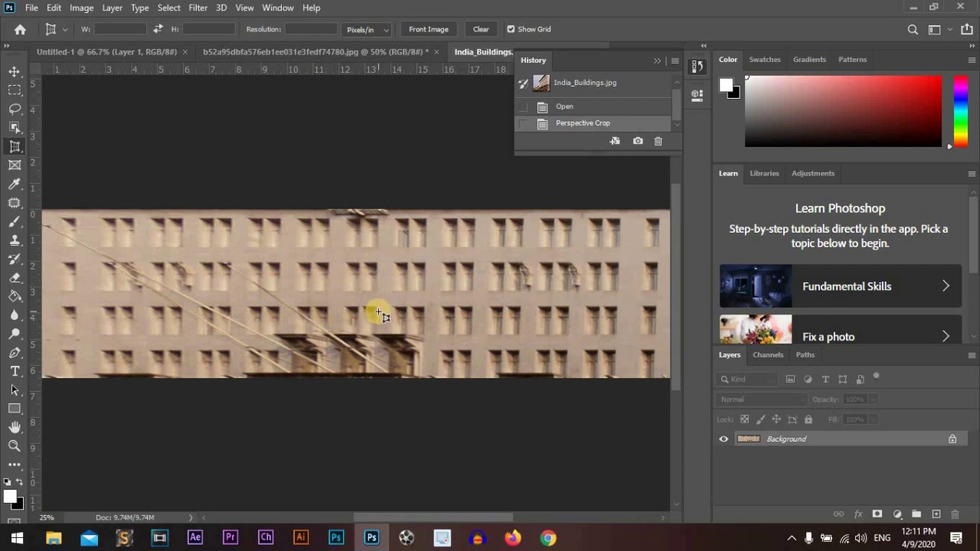
On Untitled-1, hide the History panel and paint-bucket fill Layer 1 with solid white
{"action": "left_click", "coordinate": [100, 53]}
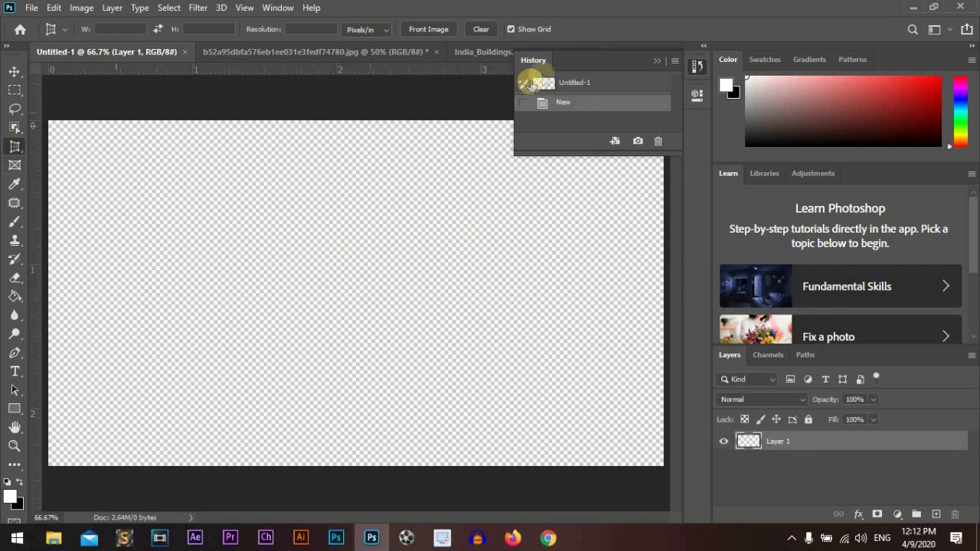
{"action": "left_click", "coordinate": [587, 99]}
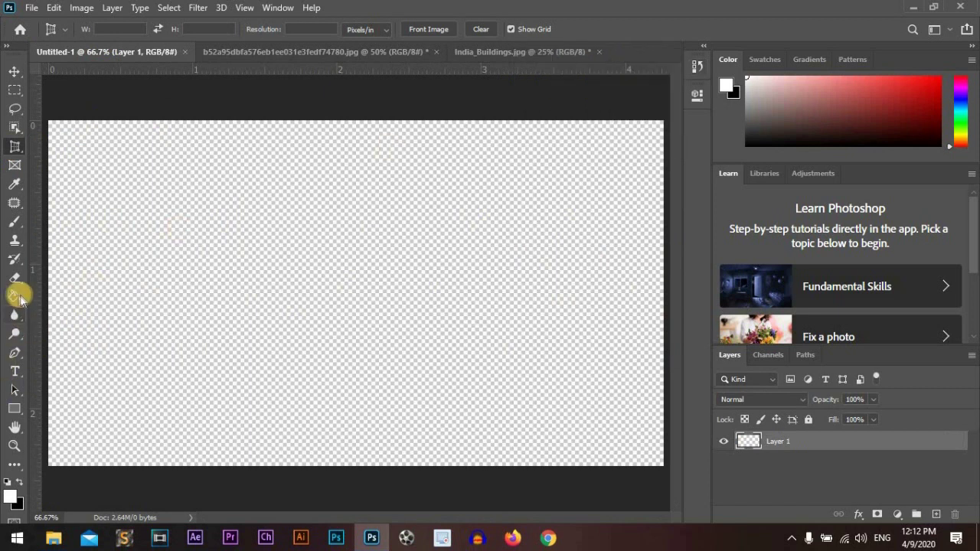
{"action": "left_click", "coordinate": [16, 296]}
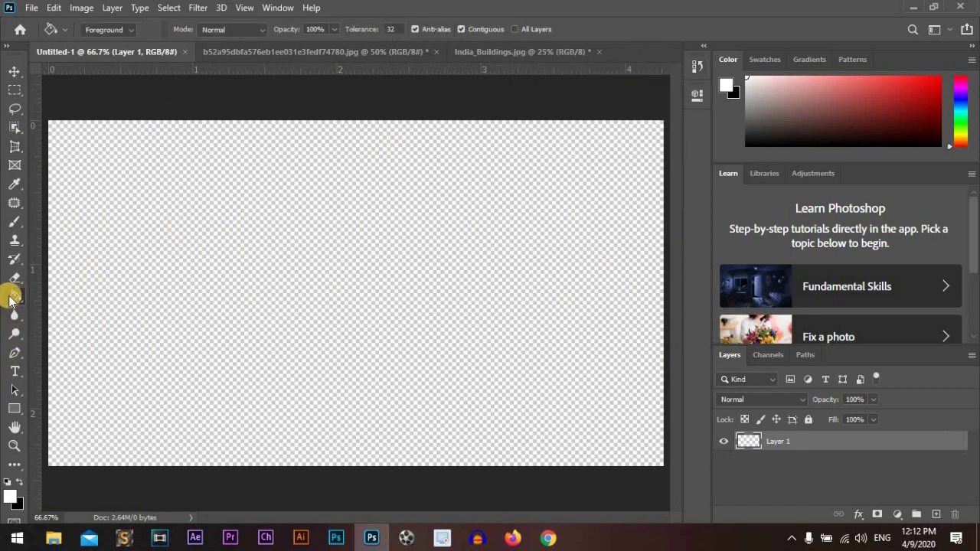
{"action": "left_click", "coordinate": [333, 274]}
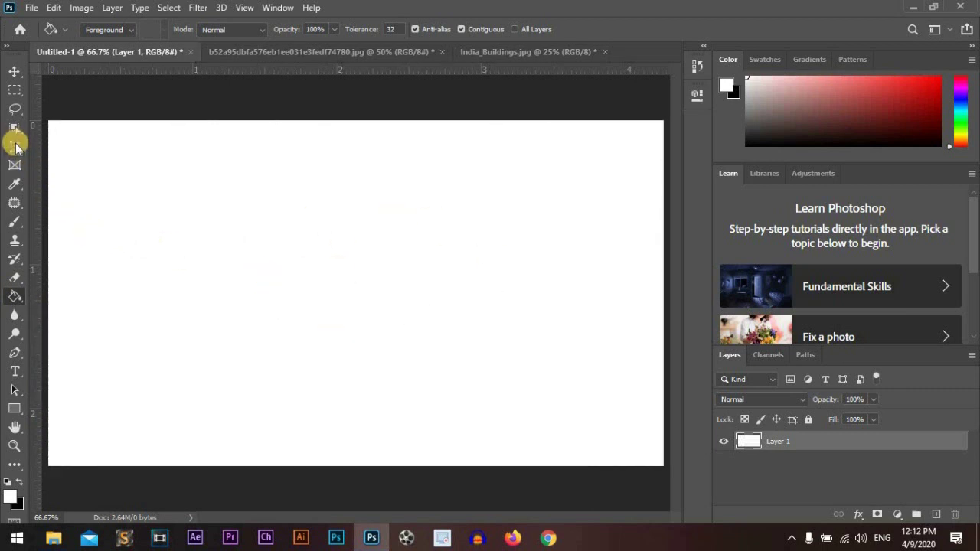
{"action": "left_click_drag", "start_coordinate": [15, 147], "coordinate": [75, 177]}
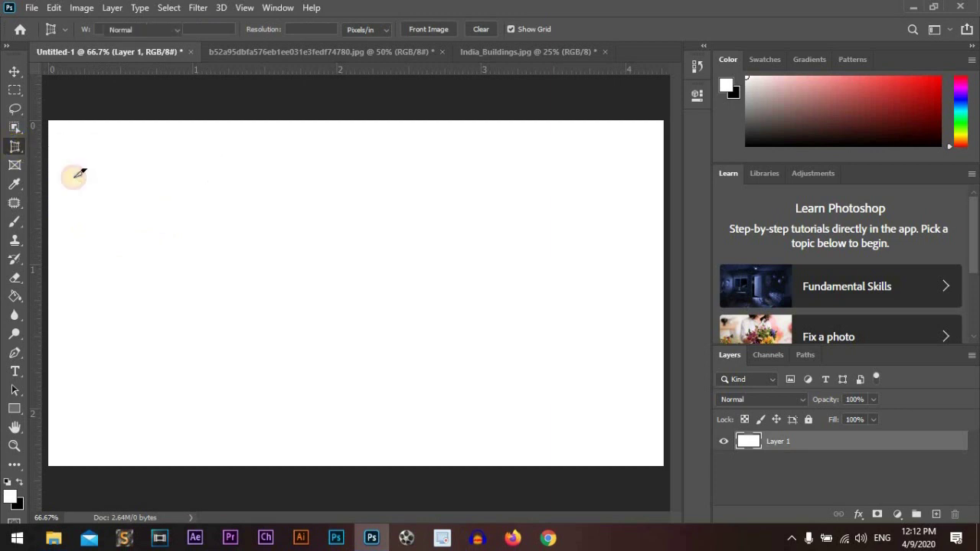
Draw eight slice rectangles of varying sizes across the white canvas with the Slice Tool
{"action": "left_click_drag", "start_coordinate": [266, 182], "coordinate": [59, 221]}
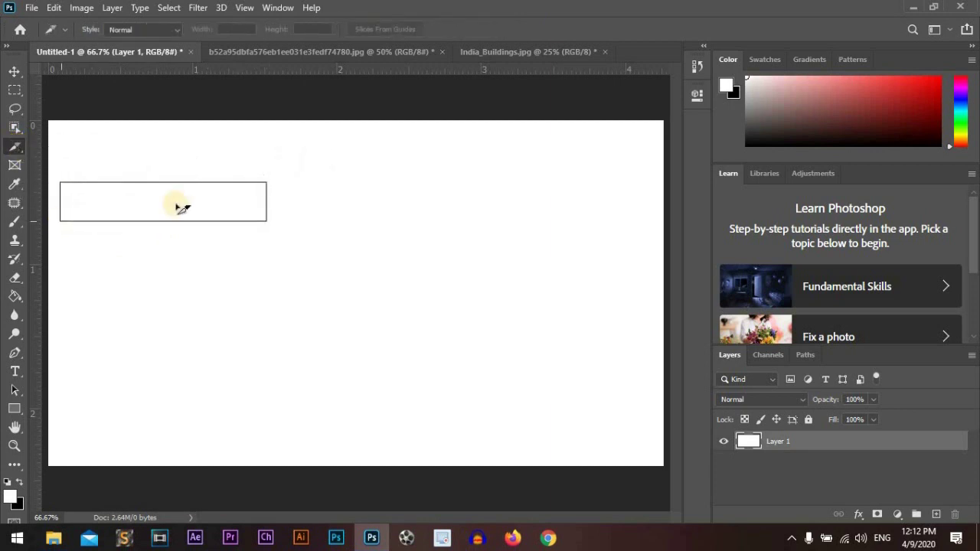
{"action": "left_click_drag", "start_coordinate": [573, 130], "coordinate": [347, 174]}
{"action": "left_click_drag", "start_coordinate": [565, 261], "coordinate": [385, 339]}
{"action": "left_click_drag", "start_coordinate": [266, 139], "coordinate": [92, 174]}
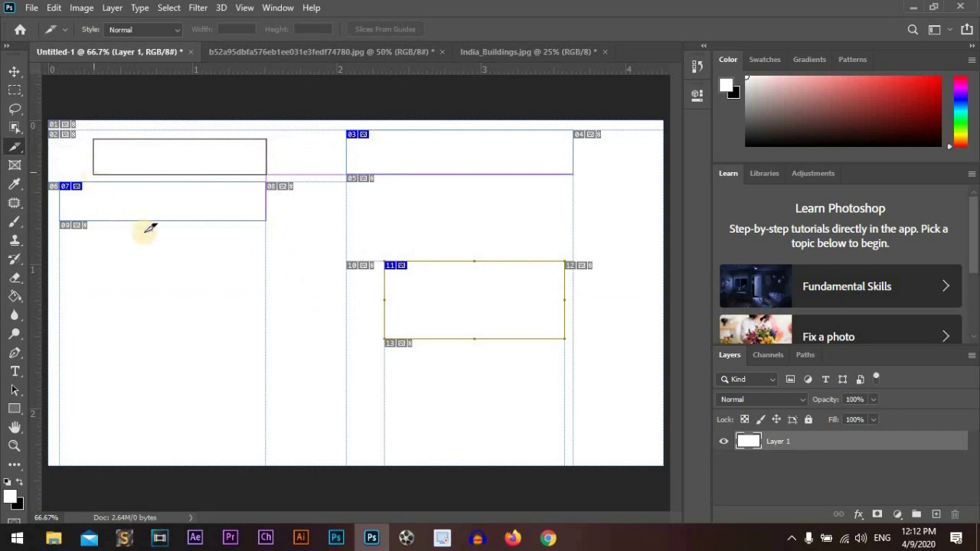
{"action": "left_click_drag", "start_coordinate": [341, 250], "coordinate": [260, 293]}
{"action": "left_click_drag", "start_coordinate": [627, 227], "coordinate": [573, 270]}
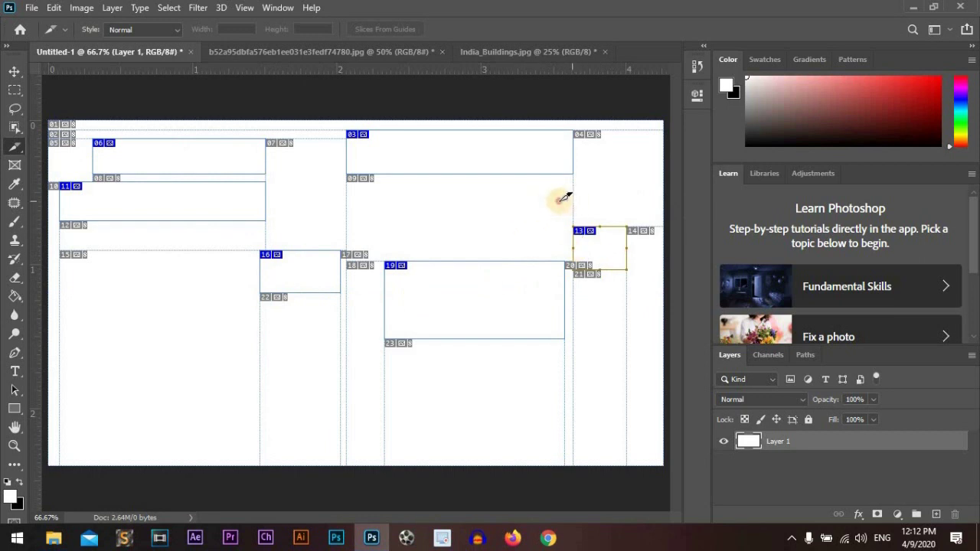
{"action": "left_click_drag", "start_coordinate": [560, 200], "coordinate": [354, 235]}
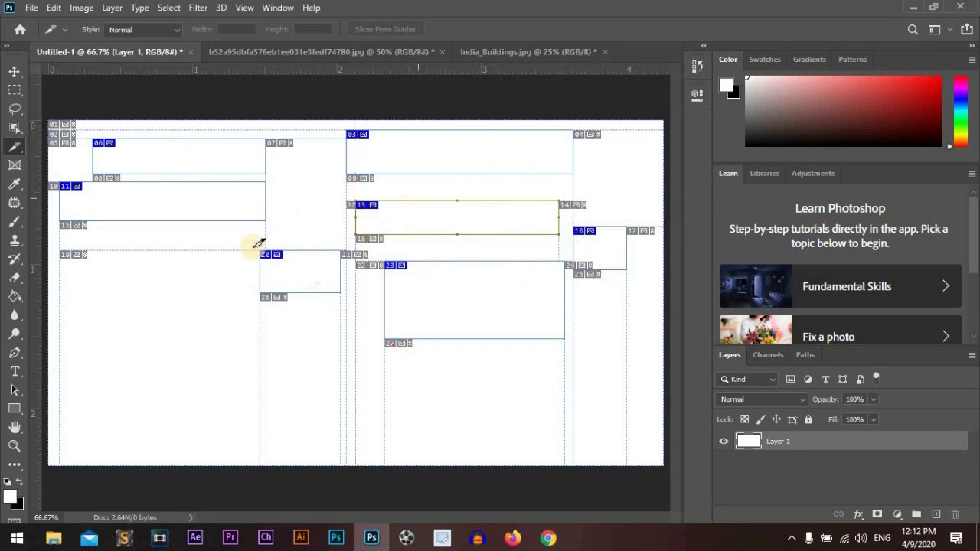
{"action": "left_click_drag", "start_coordinate": [219, 356], "coordinate": [71, 400]}
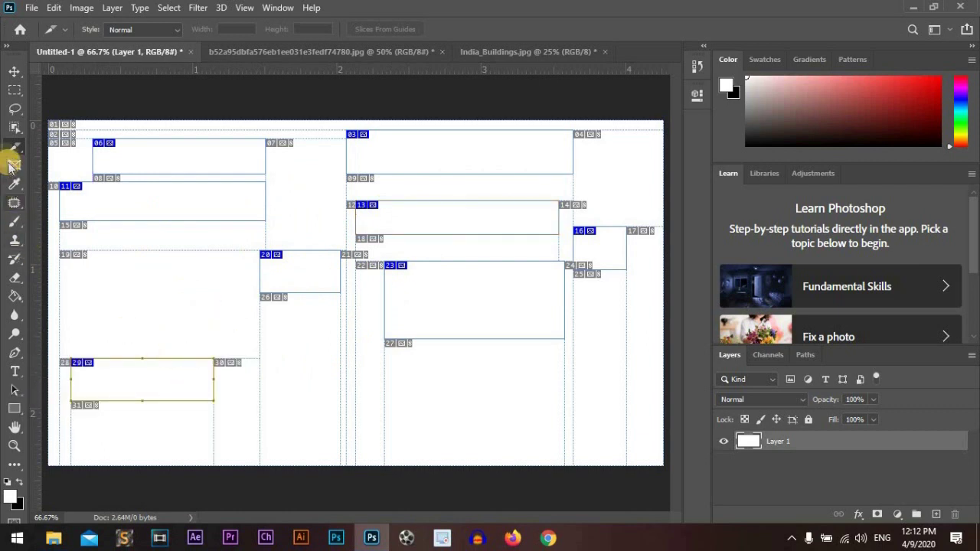
{"action": "left_click_drag", "start_coordinate": [7, 152], "coordinate": [86, 189]}
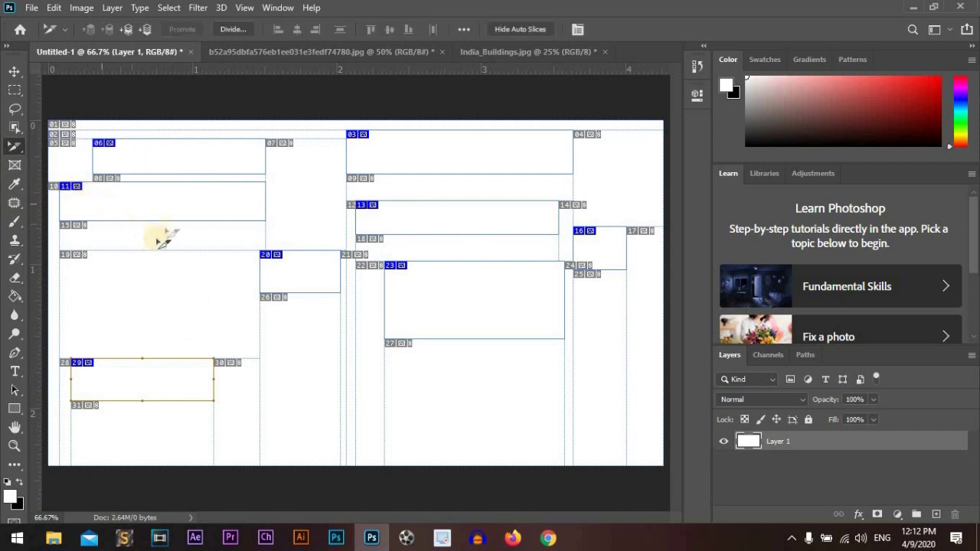
Move and narrow slice 11, then reposition and resize the small middle slice
{"action": "left_click_drag", "start_coordinate": [209, 203], "coordinate": [297, 192]}
{"action": "left_click_drag", "start_coordinate": [355, 204], "coordinate": [309, 332]}
{"action": "left_click_drag", "start_coordinate": [464, 308], "coordinate": [450, 351]}
{"action": "left_click_drag", "start_coordinate": [551, 308], "coordinate": [525, 330]}
{"action": "left_click_drag", "start_coordinate": [462, 365], "coordinate": [479, 336]}
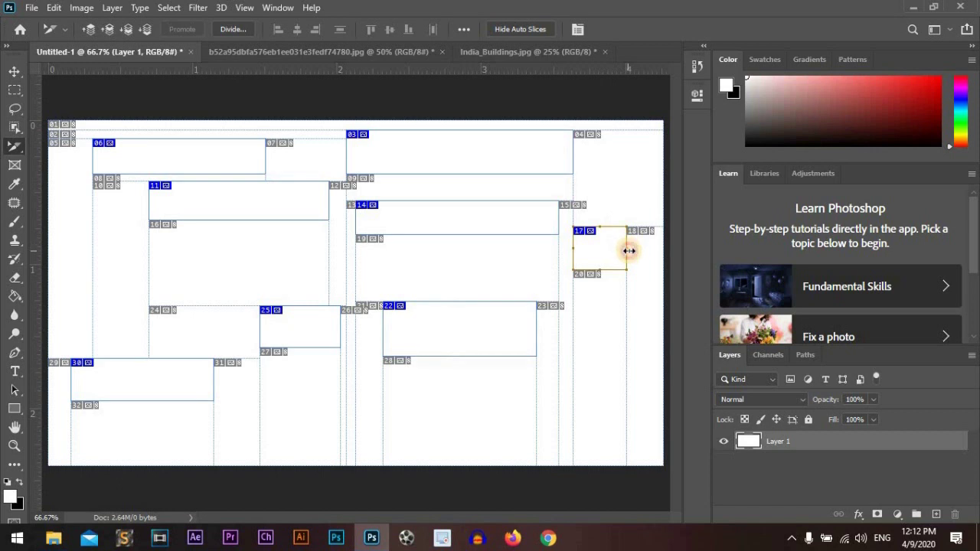
Widen the small right-side slice, then move slice 14 lower and shrink it
{"action": "left_click_drag", "start_coordinate": [629, 251], "coordinate": [643, 251]}
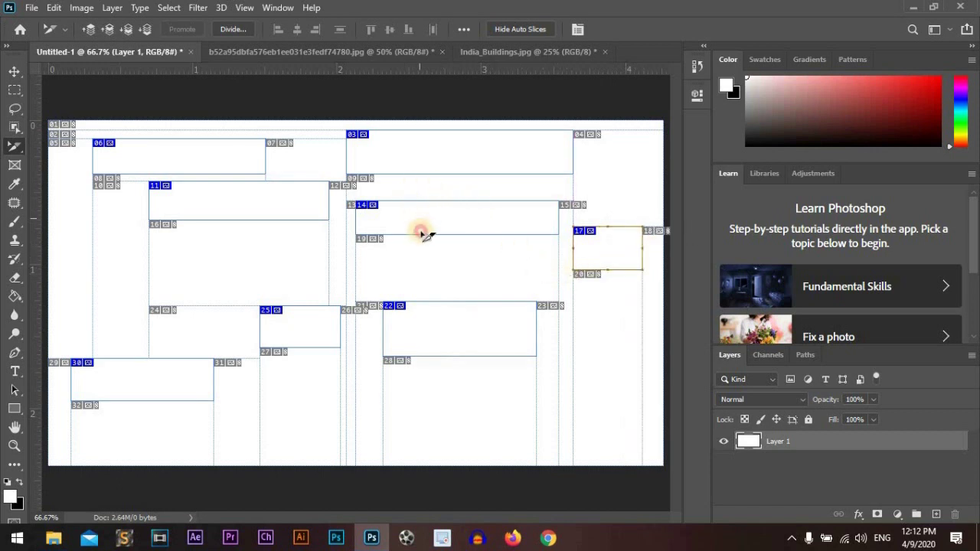
{"action": "left_click_drag", "start_coordinate": [421, 234], "coordinate": [421, 251]}
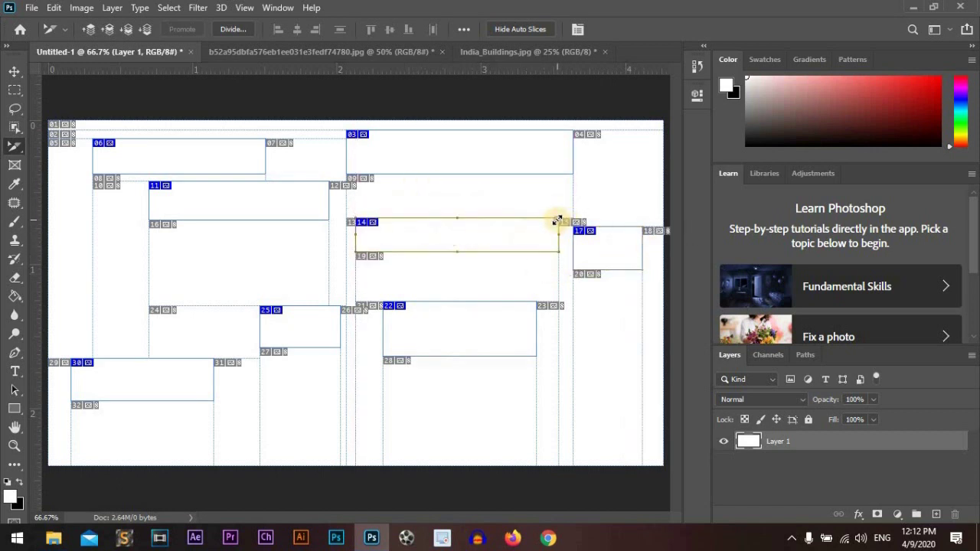
{"action": "left_click_drag", "start_coordinate": [557, 221], "coordinate": [495, 228]}
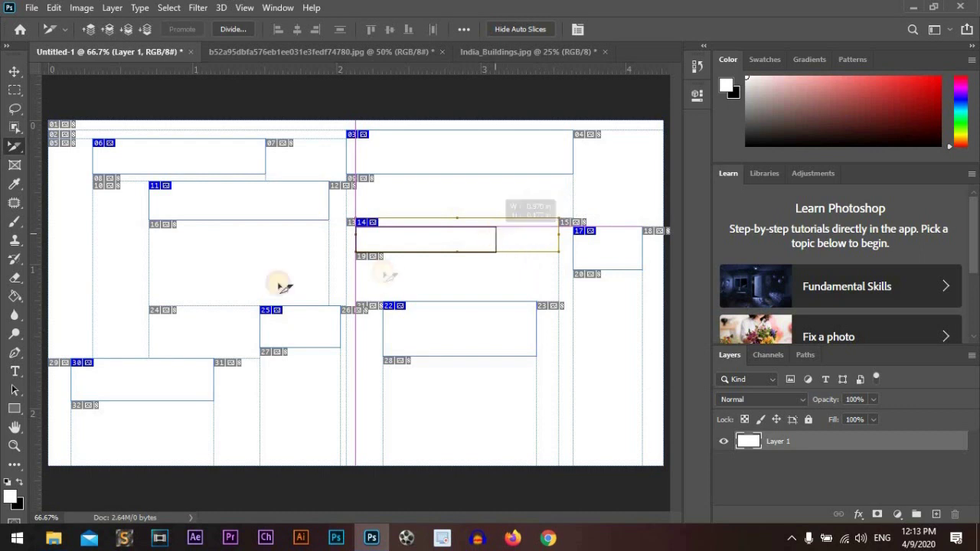
{"action": "right_click", "coordinate": [13, 148]}
Draw a new upper-middle slice, pull its right side inward, and nudge it up and left
{"action": "left_click", "coordinate": [61, 175]}
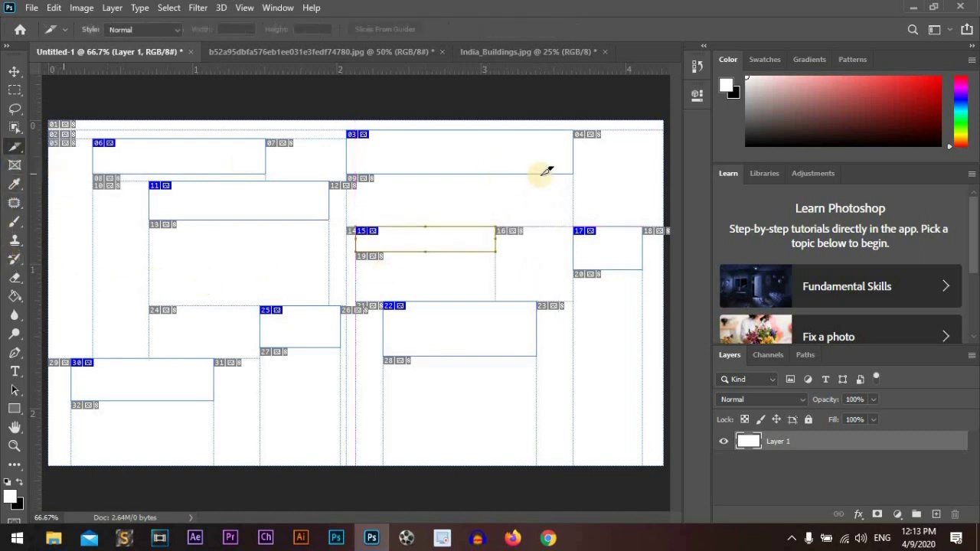
{"action": "left_click_drag", "start_coordinate": [557, 190], "coordinate": [383, 221]}
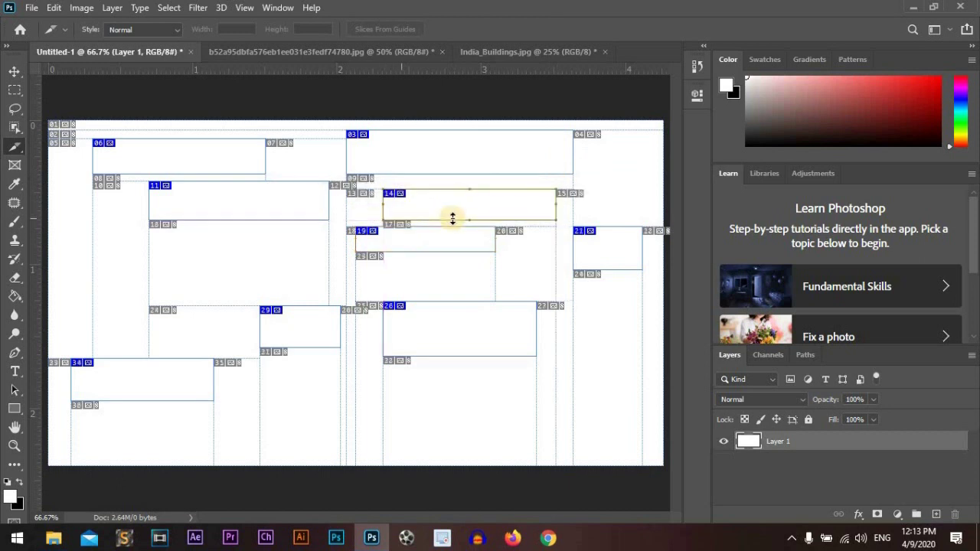
{"action": "mouse_move", "coordinate": [467, 209]}
{"action": "left_mouse_down"}
{"action": "mouse_move", "coordinate": [466, 187]}
{"action": "mouse_move", "coordinate": [467, 198]}
{"action": "left_mouse_up"}
{"action": "left_click_drag", "start_coordinate": [554, 210], "coordinate": [538, 210]}
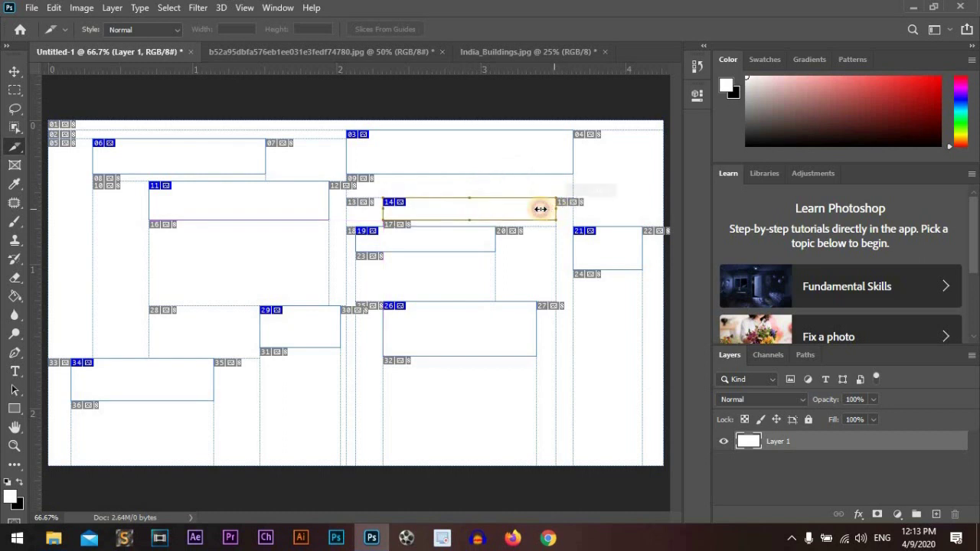
{"action": "left_click_drag", "start_coordinate": [467, 206], "coordinate": [472, 199]}
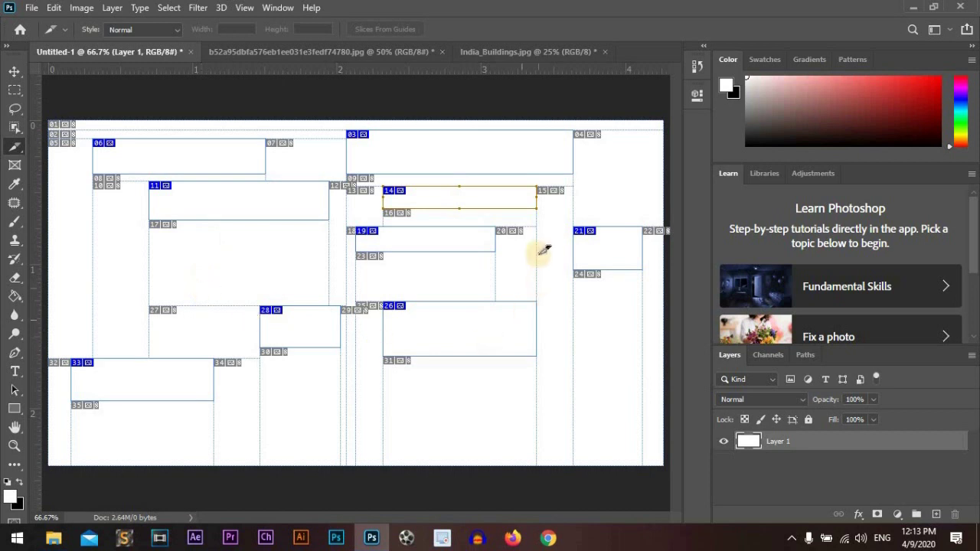
{"action": "left_click_drag", "start_coordinate": [489, 199], "coordinate": [482, 194]}
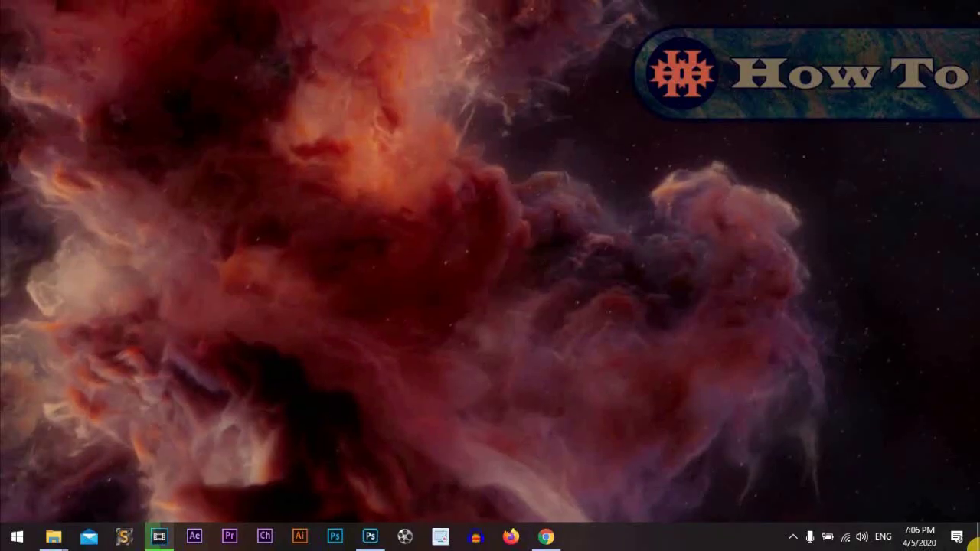